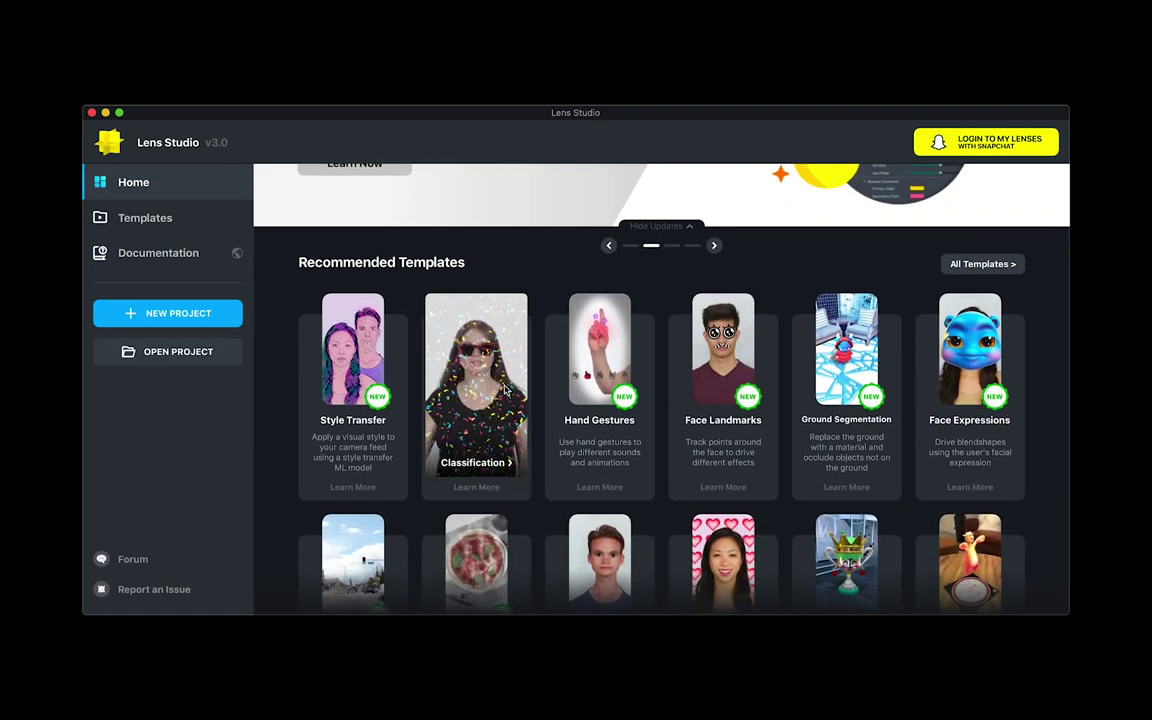
# - Start a Classification template project and import glasses_classifier_model.onnx into Resources
pyautogui.click(485, 488)
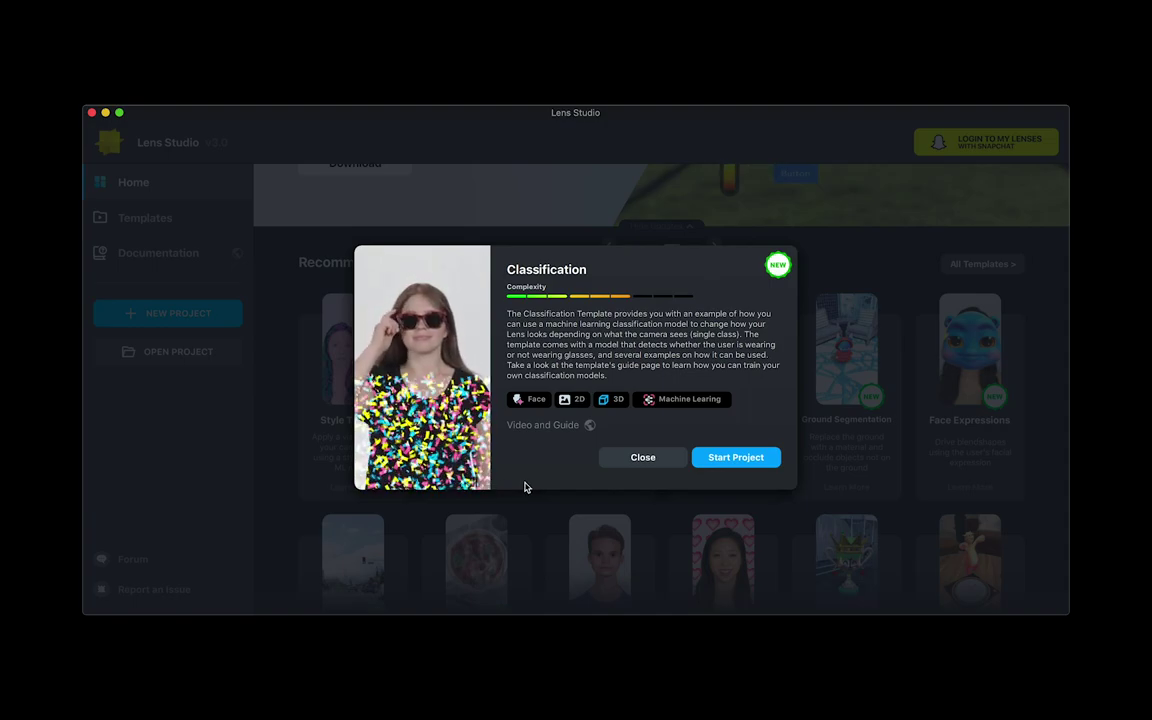
pyautogui.click(733, 458)
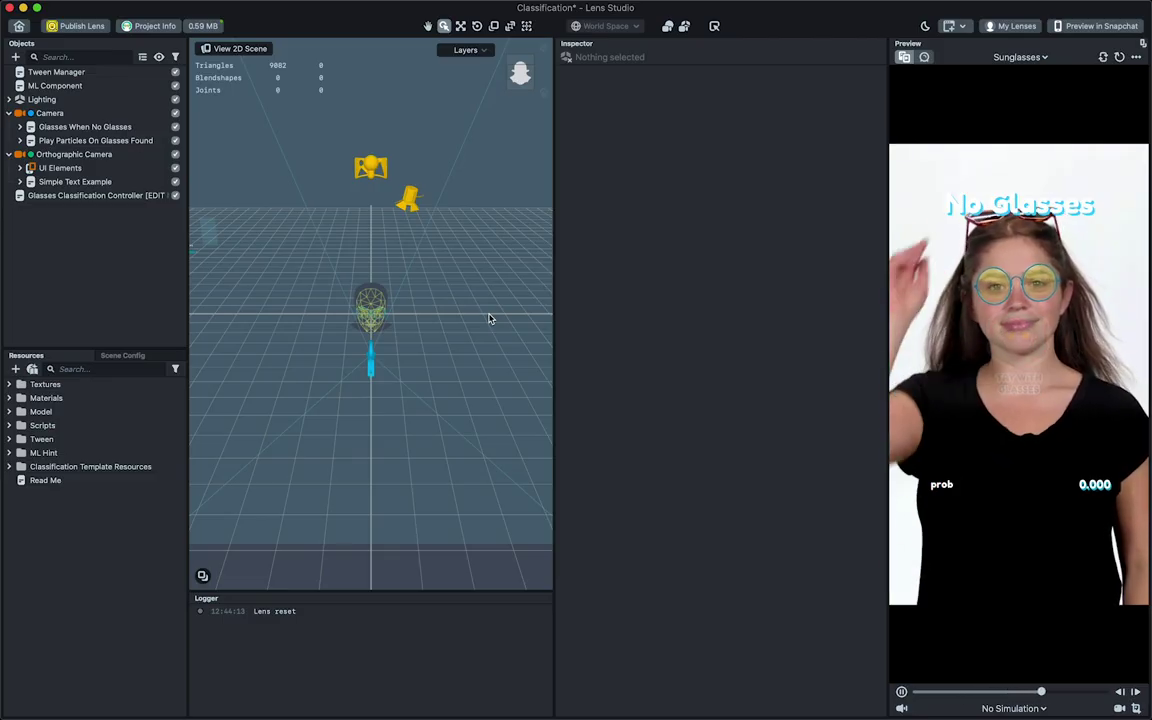
pyautogui.click(274, 213)
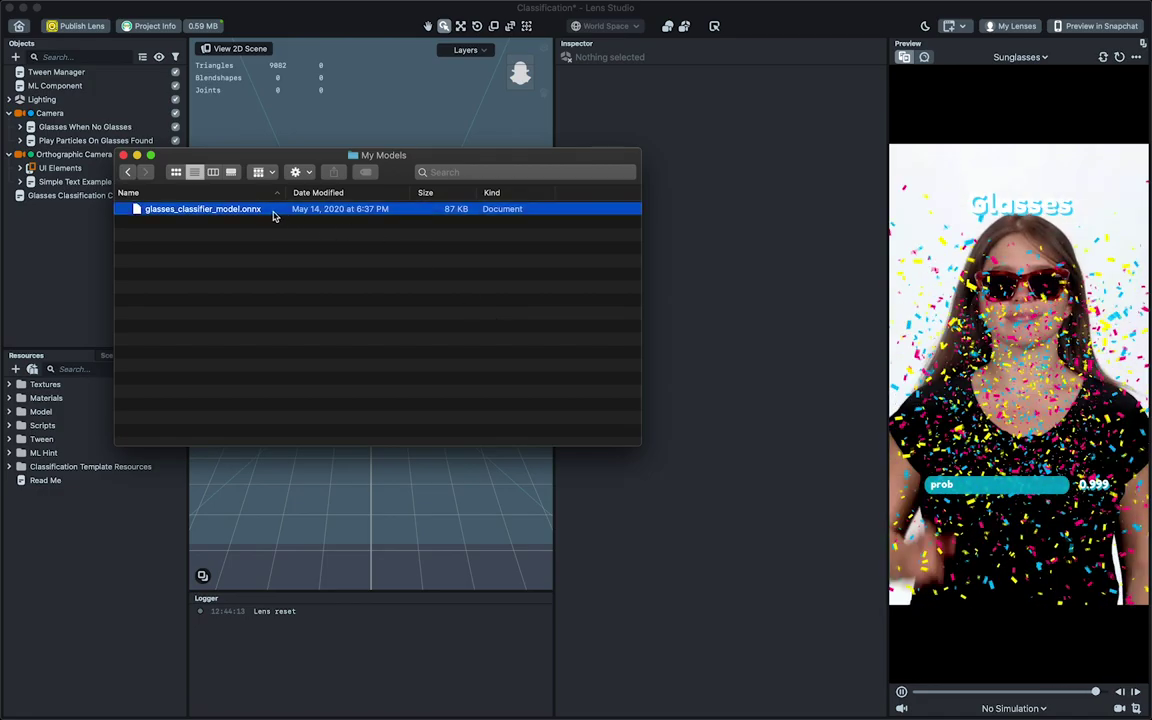
pyautogui.moveTo(273, 216); pyautogui.dragTo(125, 502)
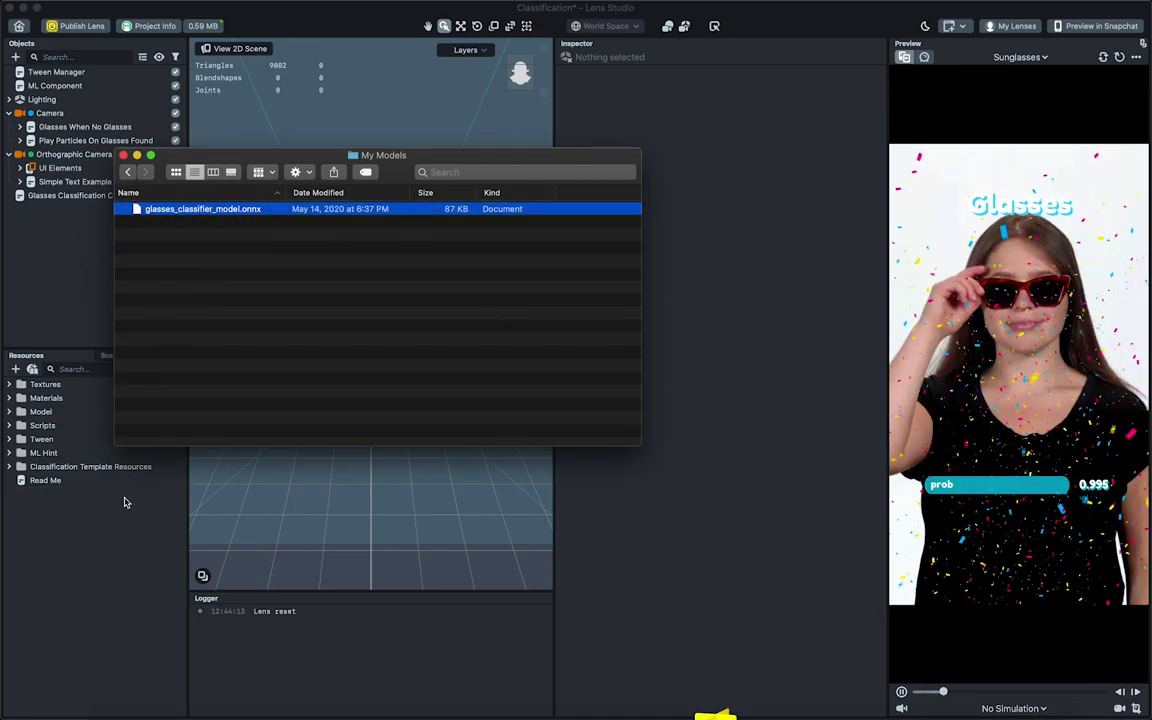
pyautogui.click(772, 512)
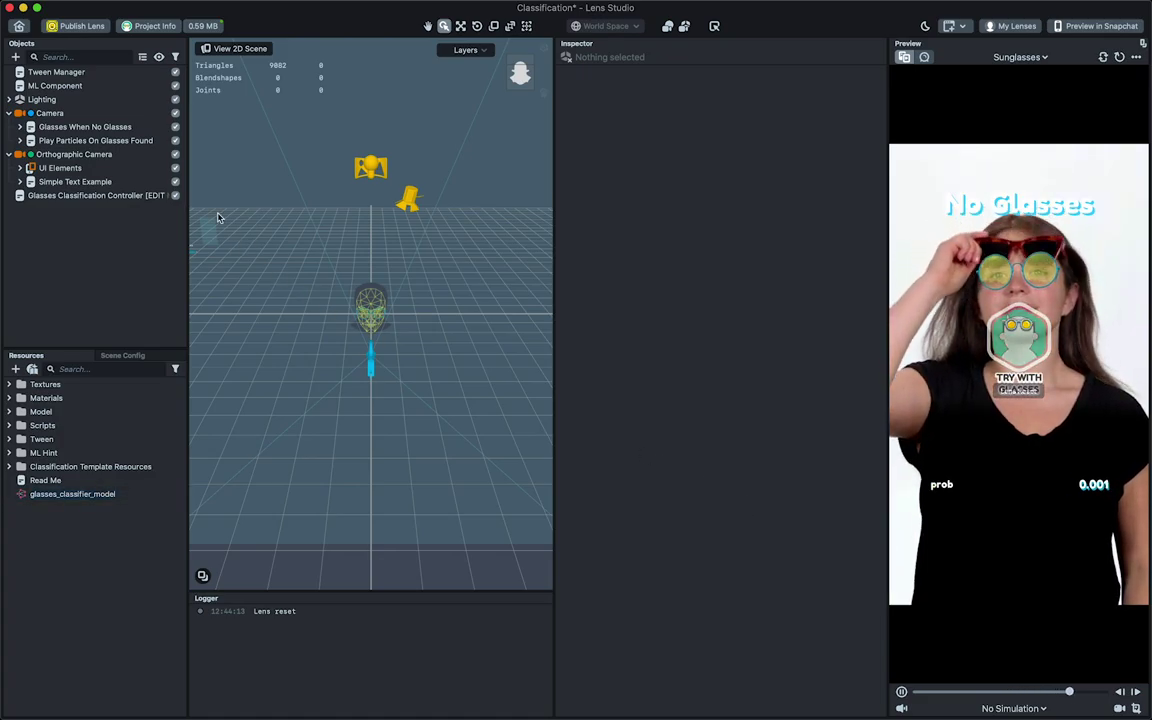
# - Assign glasses_classifier_model to the ML Component and view the Glasses Classification Controller settings
pyautogui.click(100, 86)
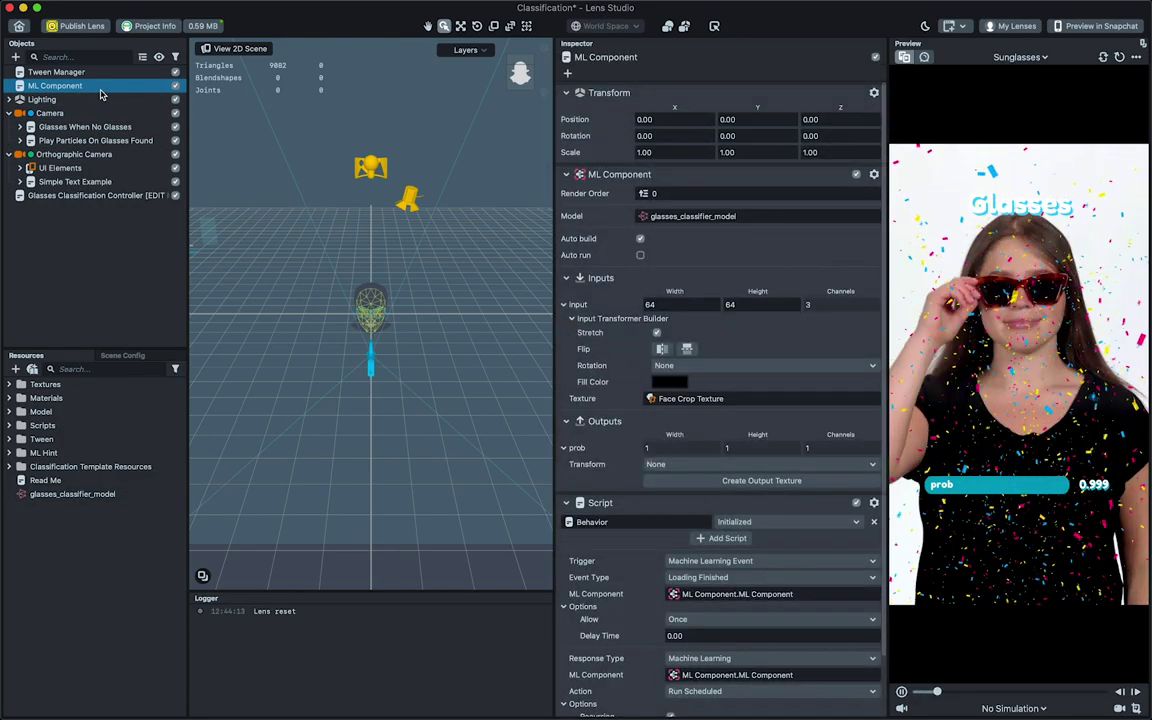
pyautogui.click(767, 220)
pyautogui.click(640, 237)
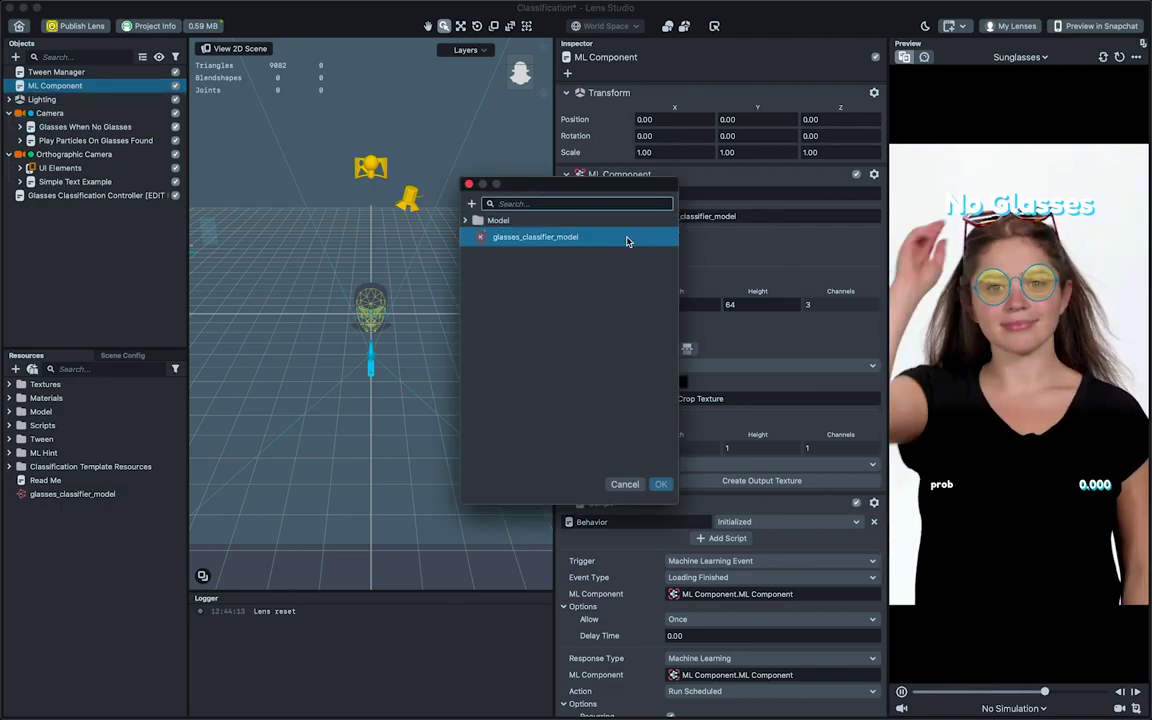
pyautogui.doubleClick(627, 241)
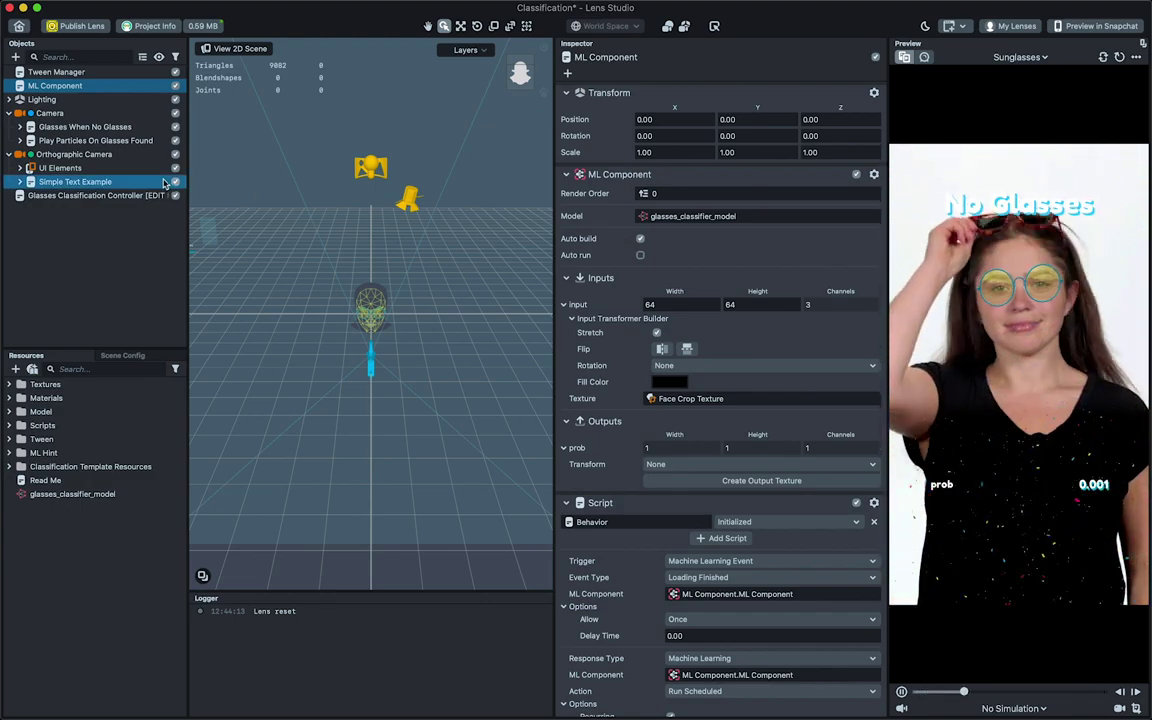
pyautogui.click(134, 196)
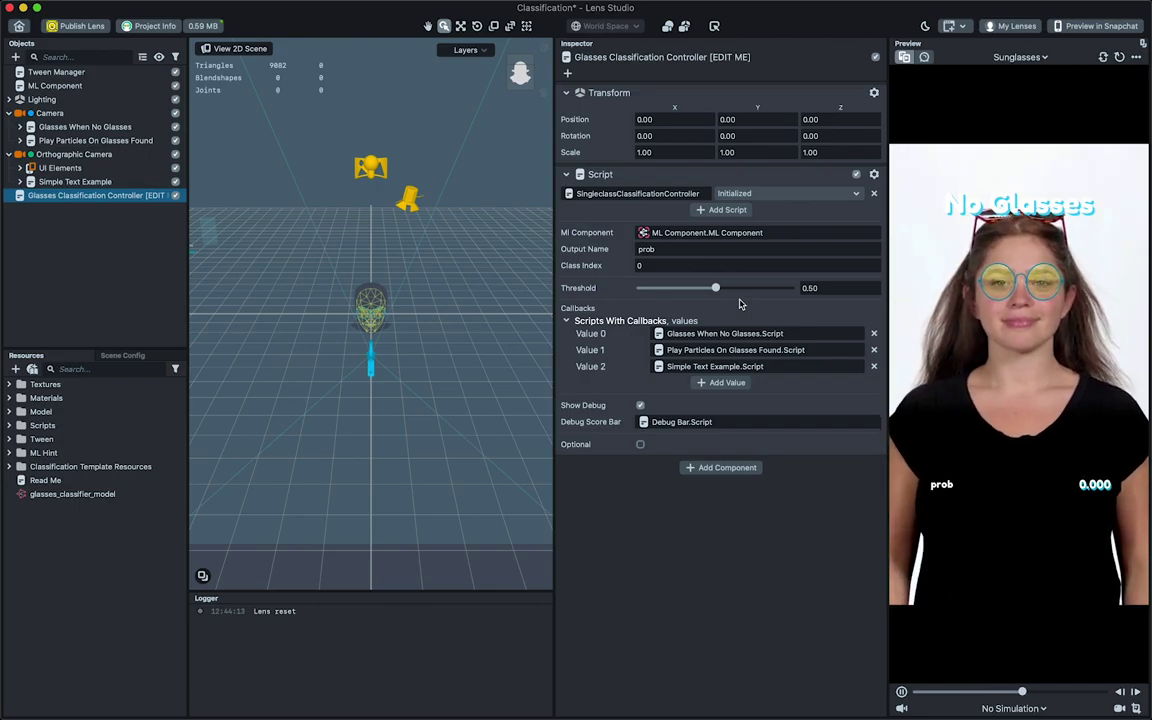
# - Select Glasses When No Glasses to view its GLASSES_FOUND and GLASSES_LOST triggers
pyautogui.click(78, 128)
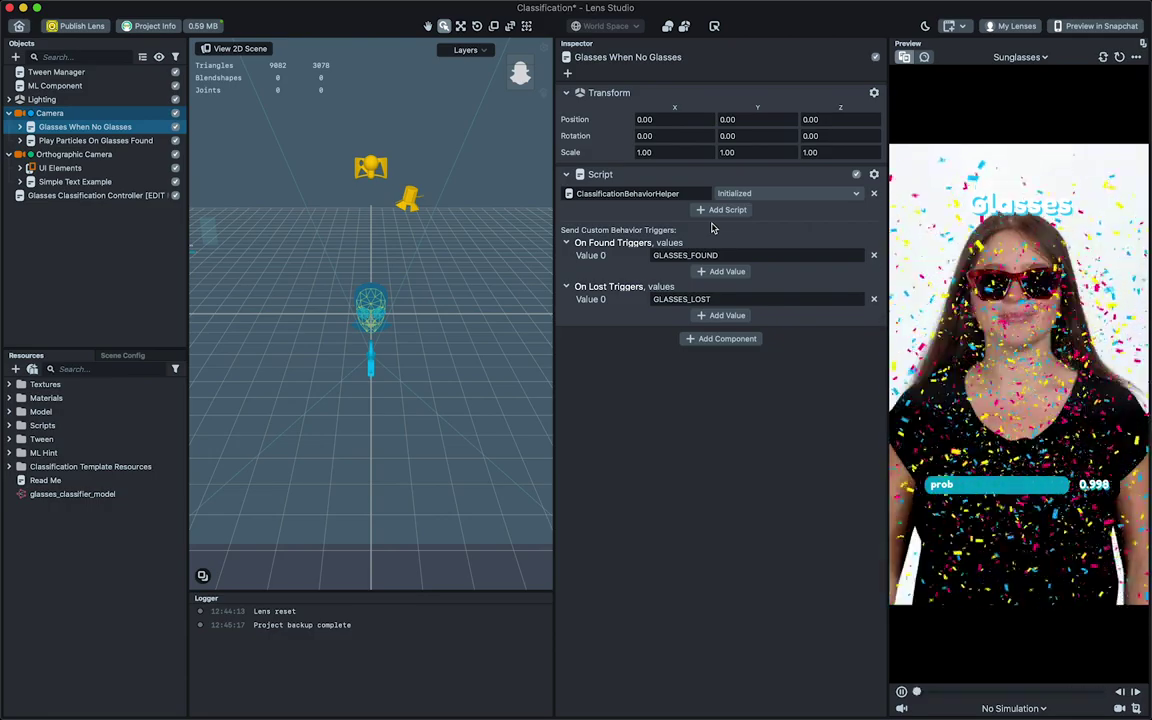
# - Expand Glasses When No Glasses and select its Behavior child
pyautogui.click(20, 127)
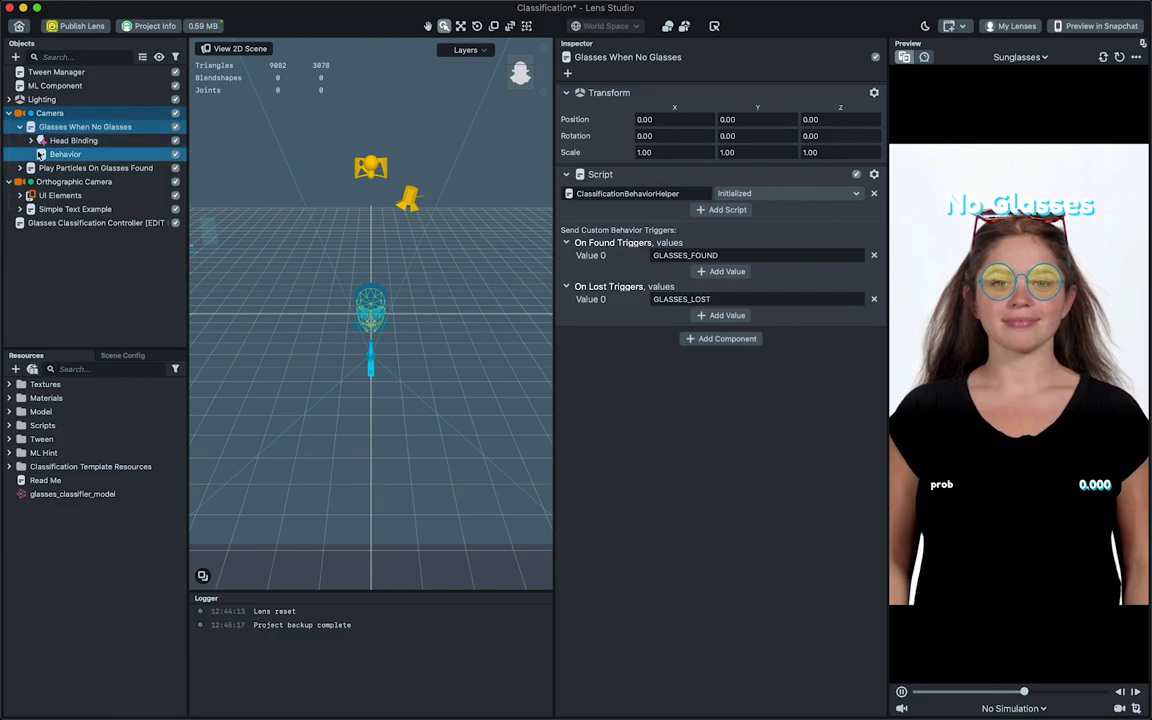
pyautogui.click(40, 154)
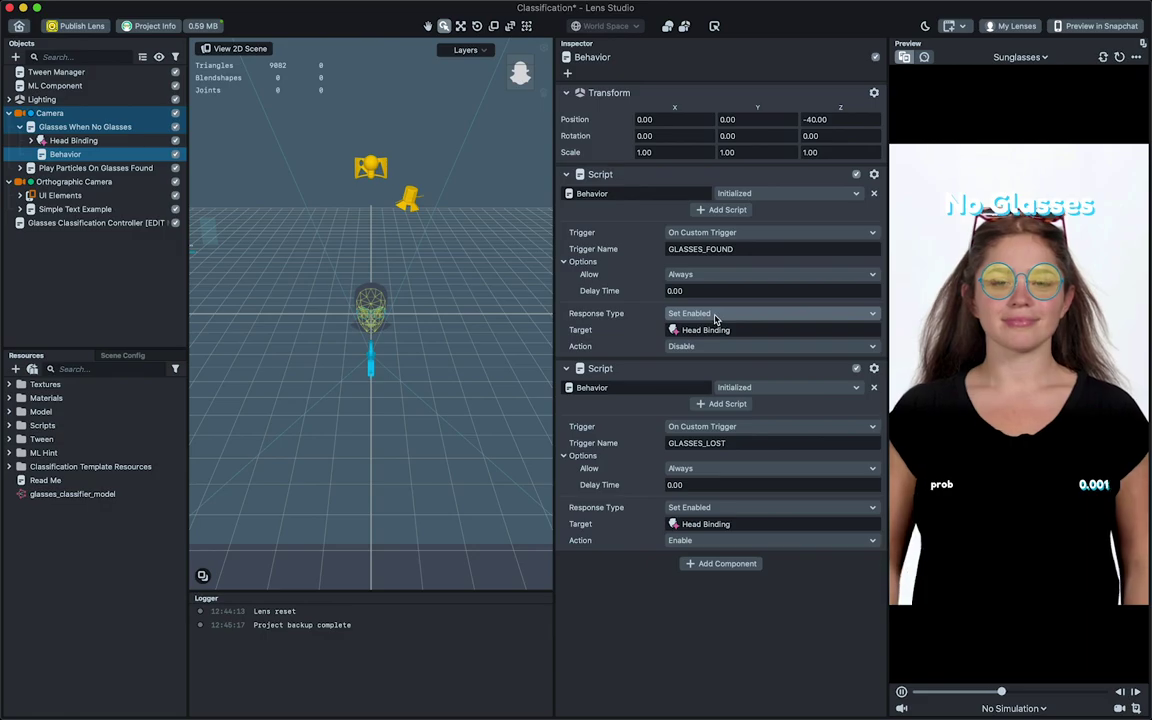
# - Set the GLASSES_FOUND response to Set Color with frame_material as its material
pyautogui.click(716, 315)
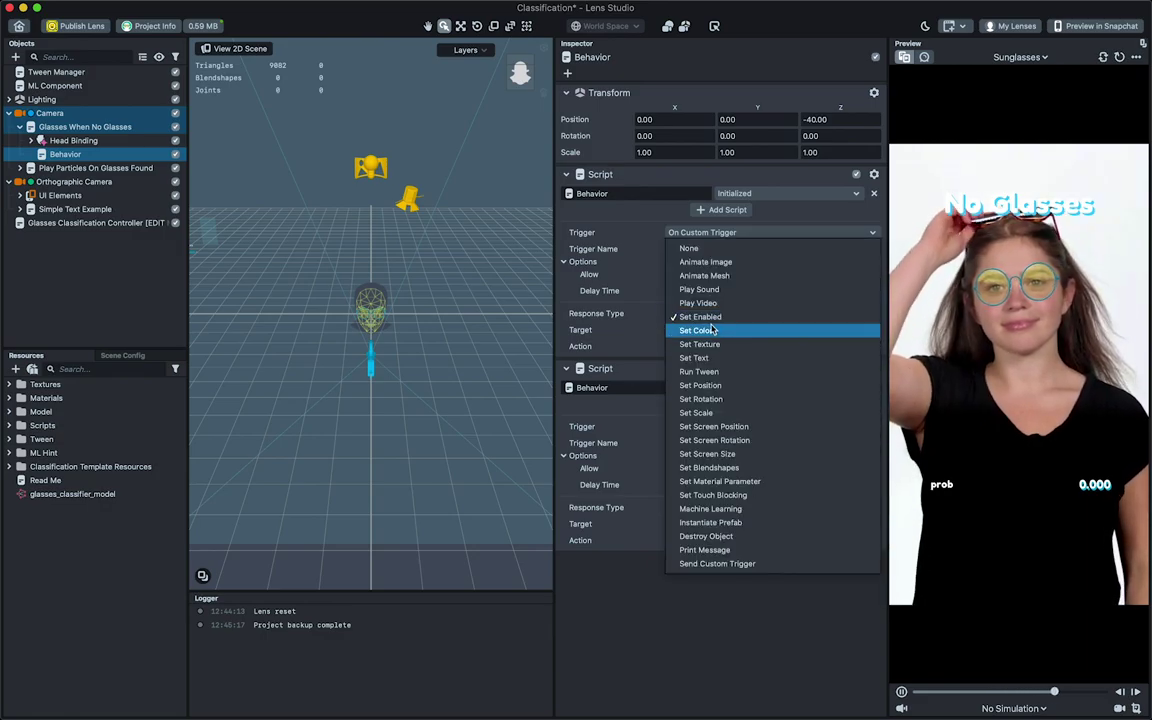
pyautogui.click(711, 330)
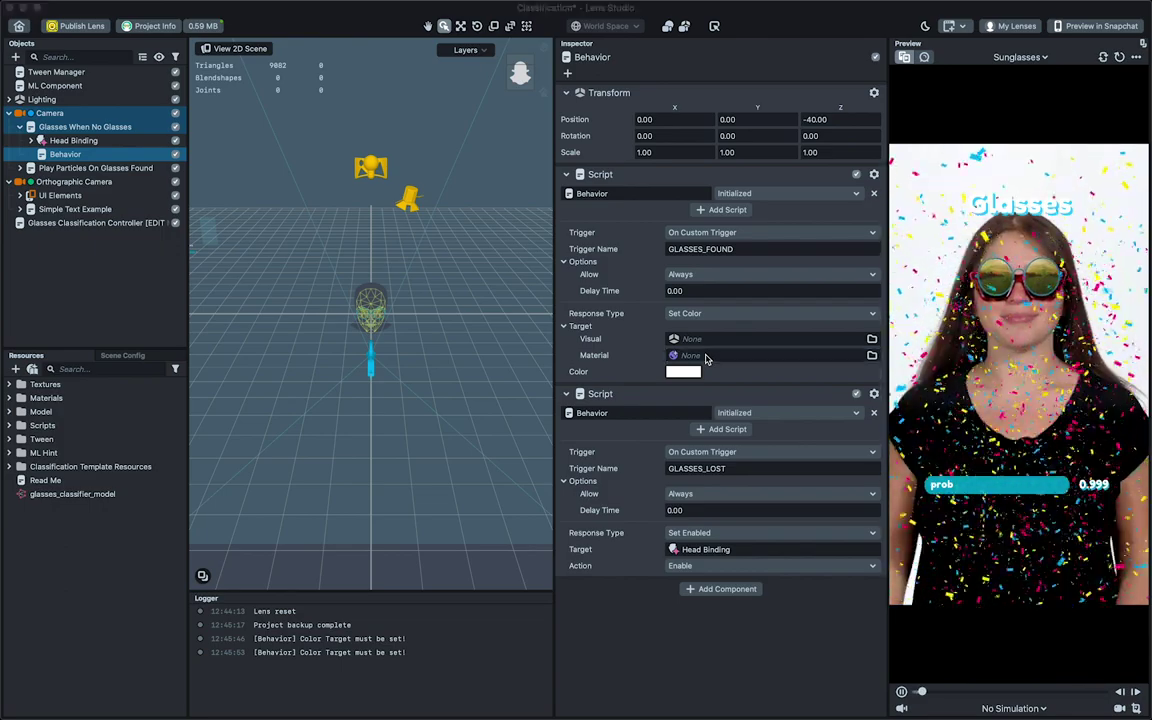
pyautogui.click(705, 356)
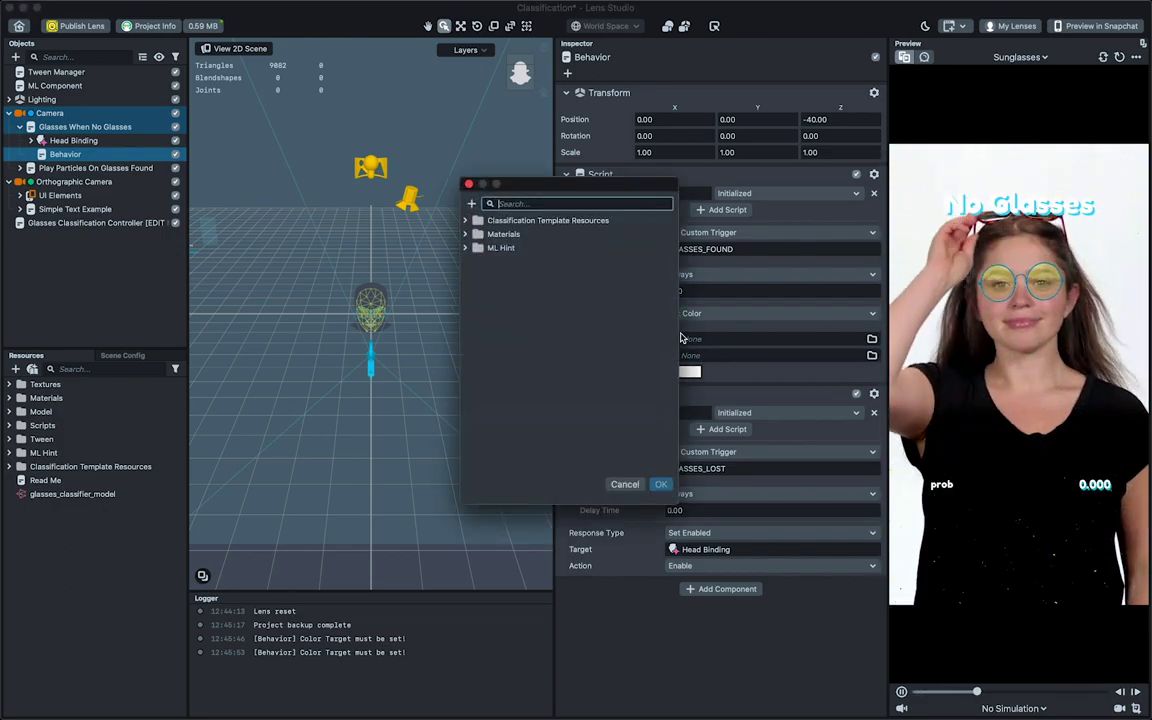
pyautogui.write('fra')
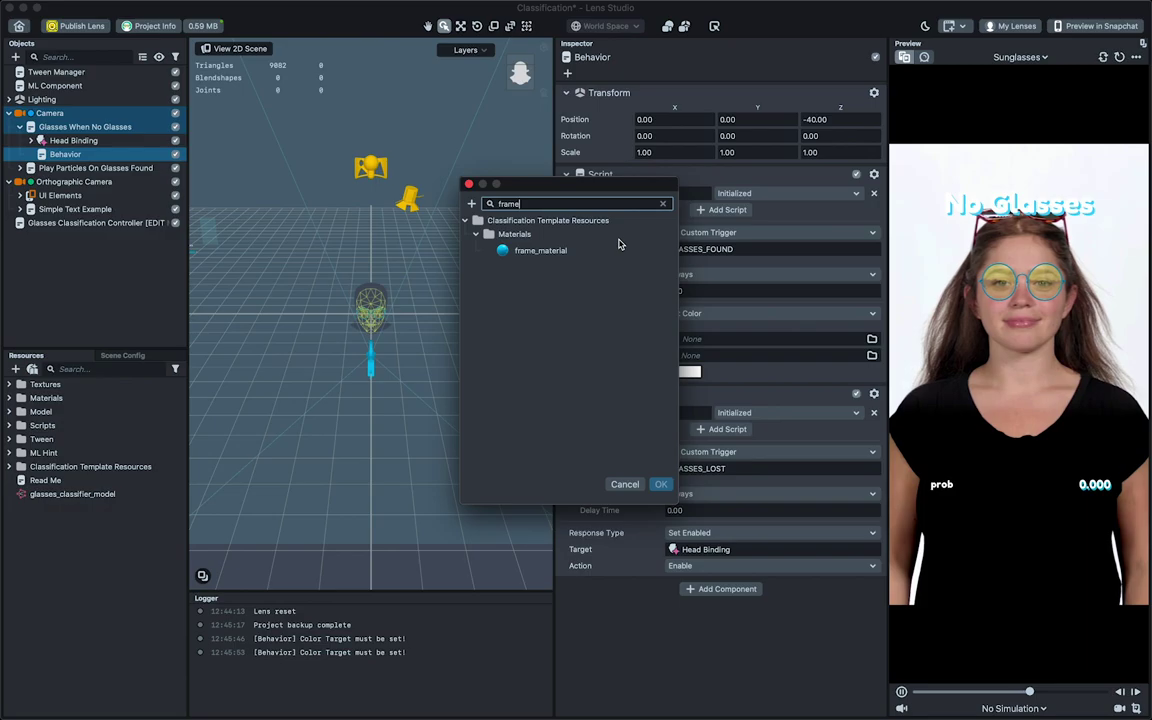
pyautogui.write('me')
pyautogui.click(607, 250)
pyautogui.doubleClick(607, 250)
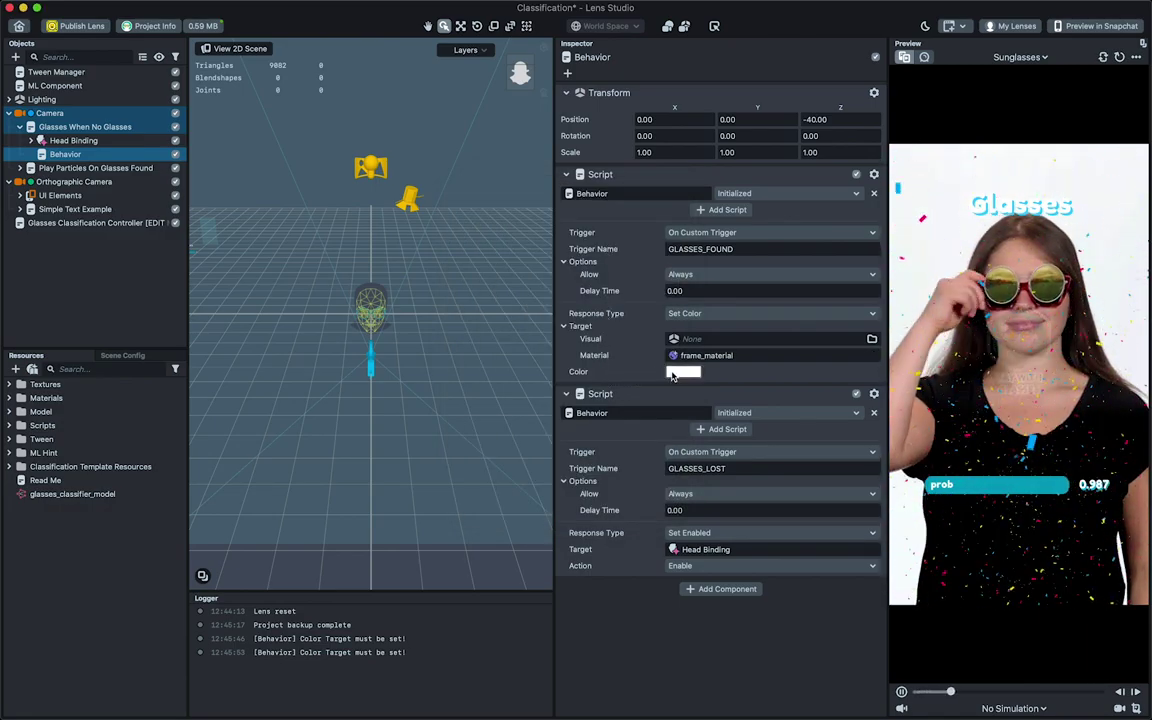
# - Set the GLASSES_LOST response to Set Color on frame_material using red Maraschino
pyautogui.click(694, 532)
pyautogui.click(695, 476)
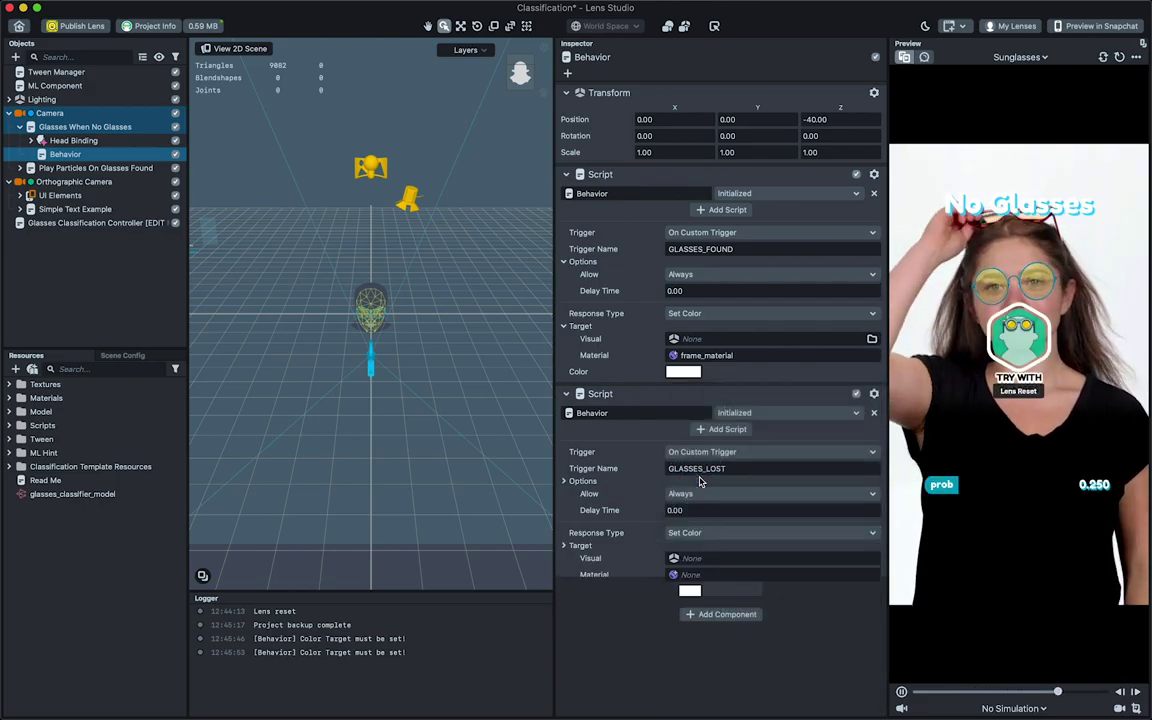
pyautogui.click(695, 574)
pyautogui.write('fra')
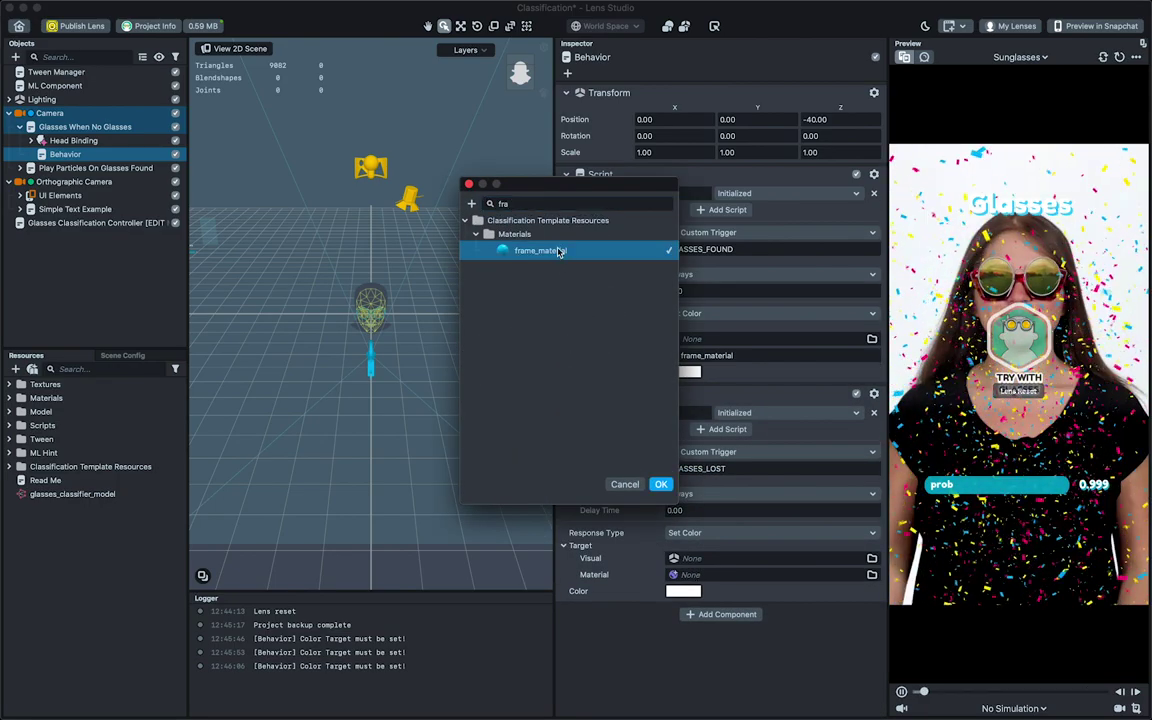
pyautogui.doubleClick(560, 249)
pyautogui.click(683, 591)
pyautogui.click(258, 255)
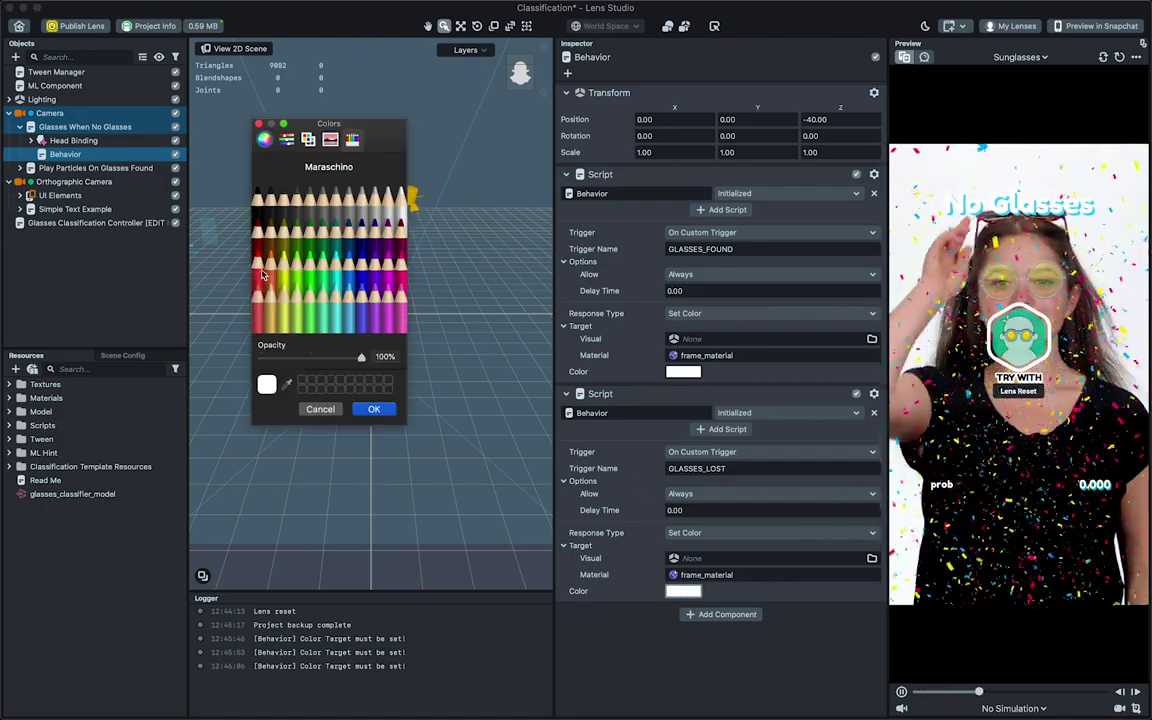
pyautogui.click(374, 409)
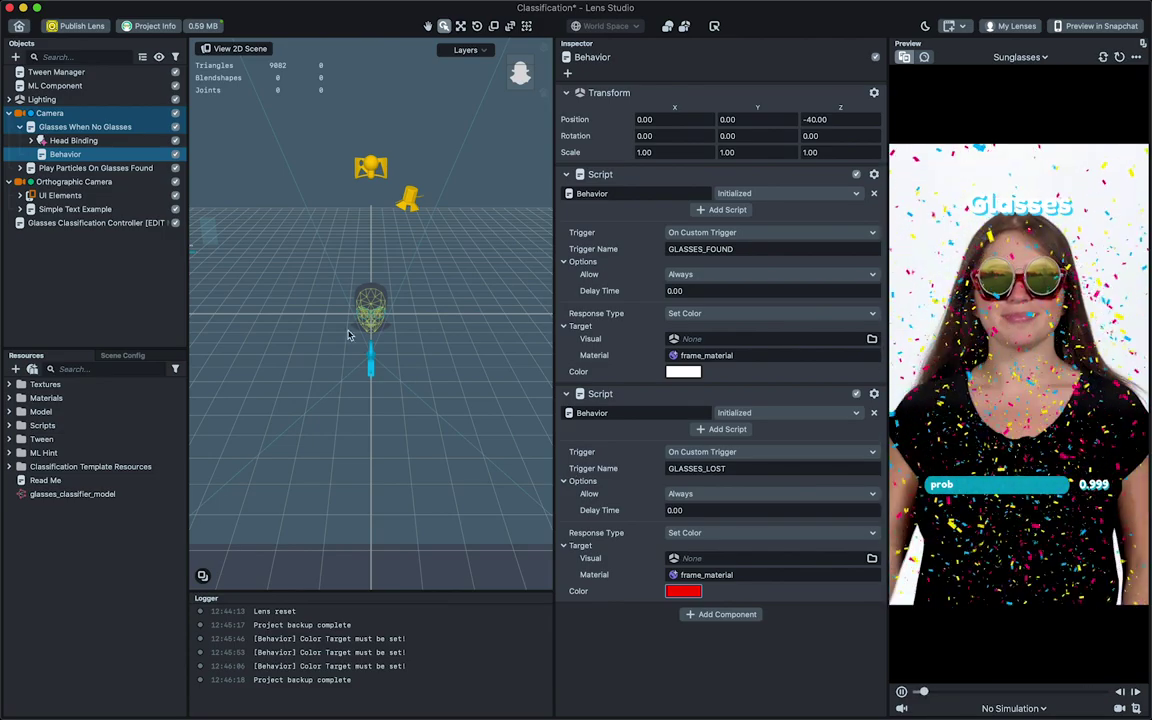
pyautogui.click(160, 168)
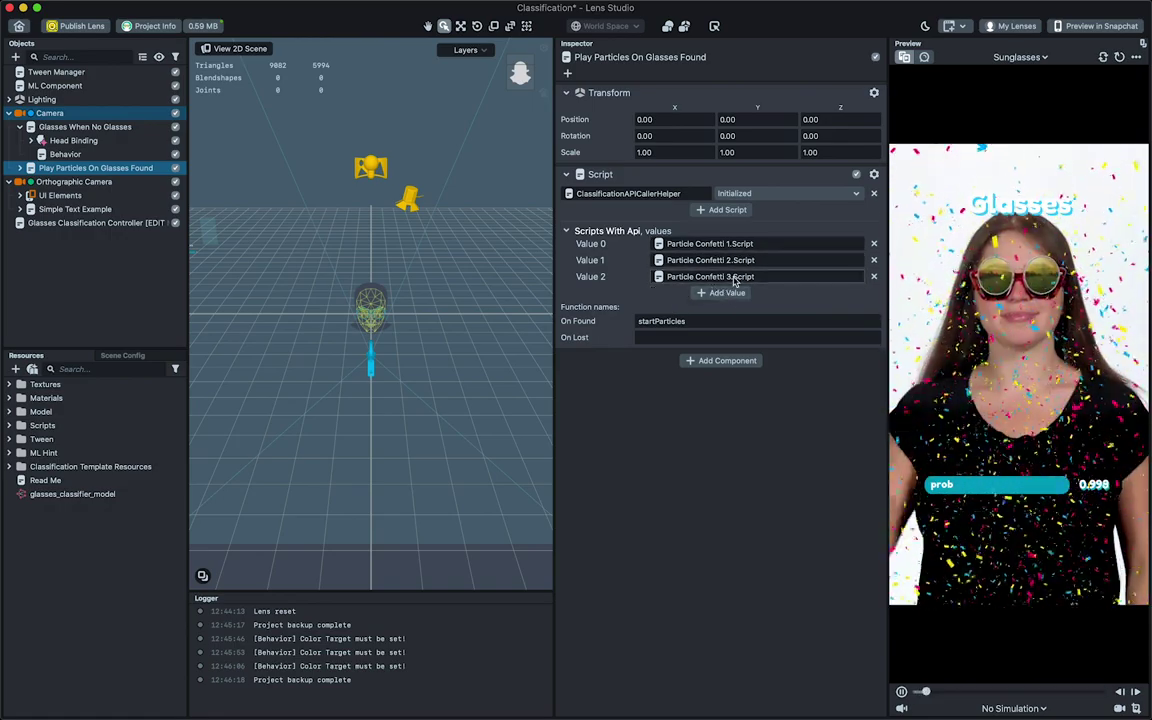
# - Select Simple Text Example to view its ClassificationExampleHelper settings
pyautogui.click(127, 210)
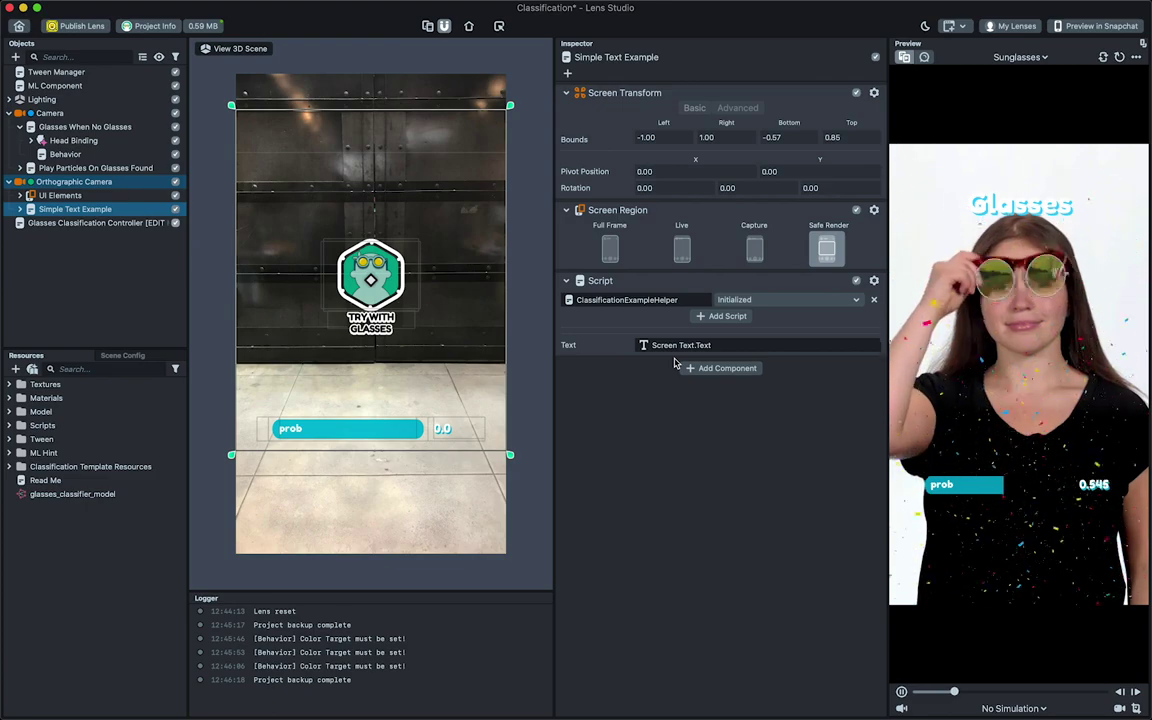
# - Open ClassificationExampleHelper from Scripts > Singleclass Classification Helpers in the Script Editor
pyautogui.click(44, 425)
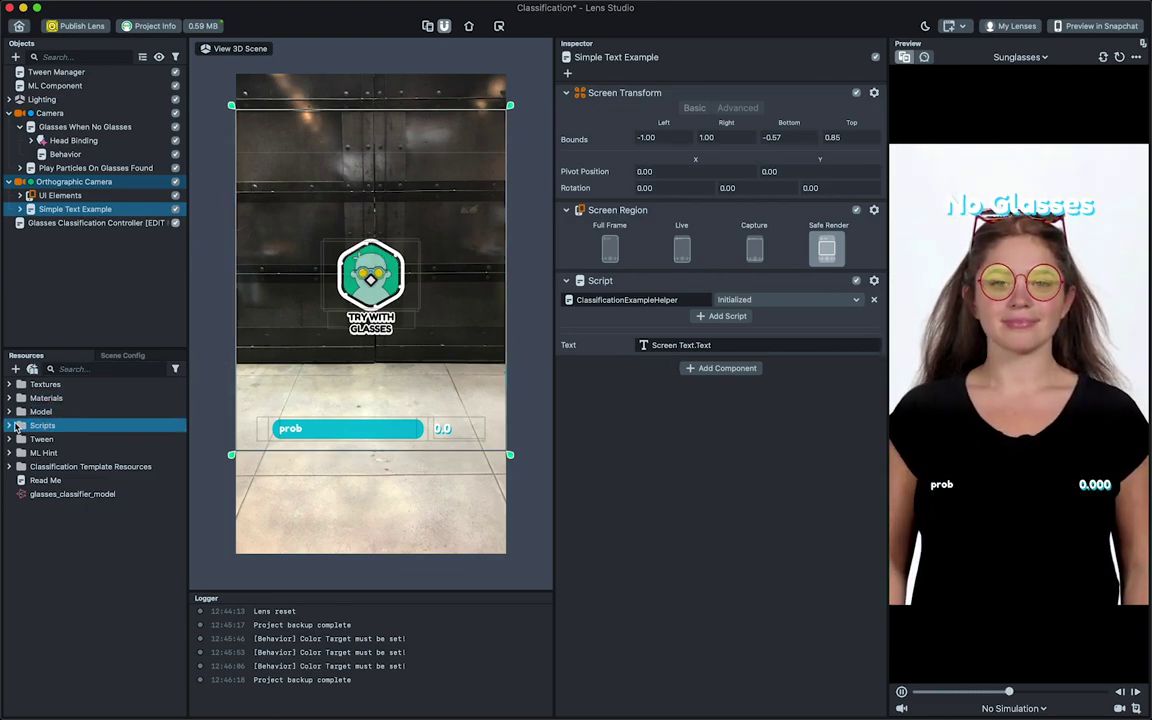
pyautogui.click(17, 426)
pyautogui.click(25, 453)
pyautogui.click(21, 454)
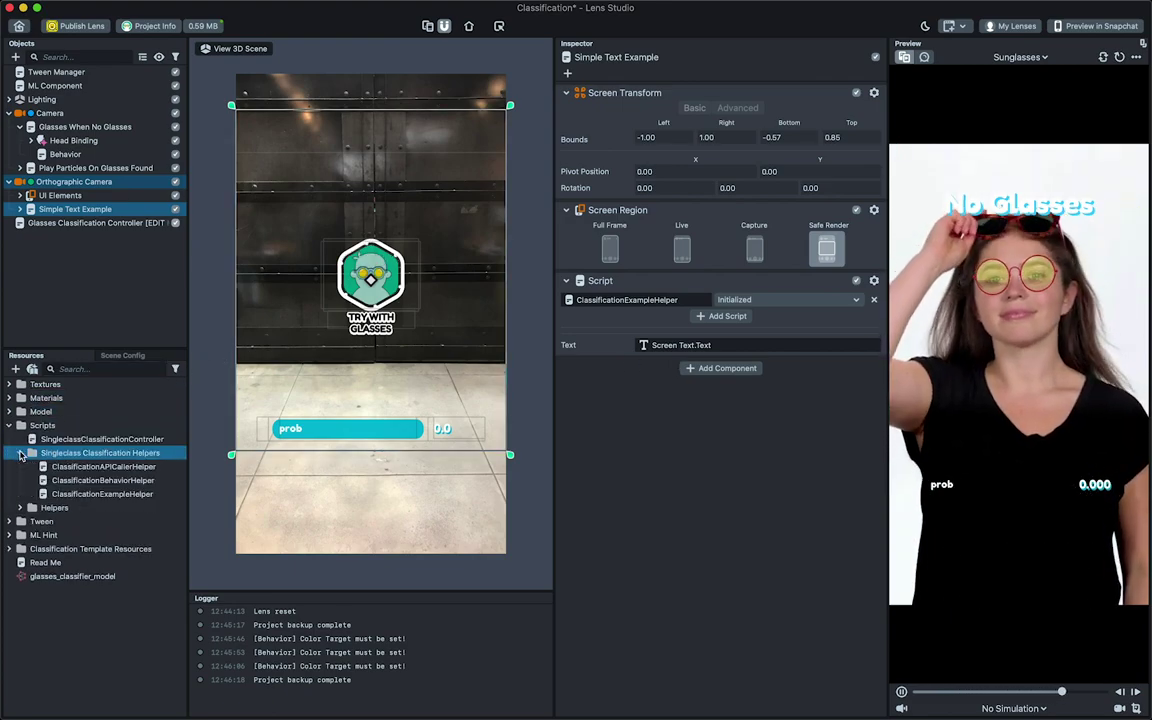
pyautogui.doubleClick(102, 494)
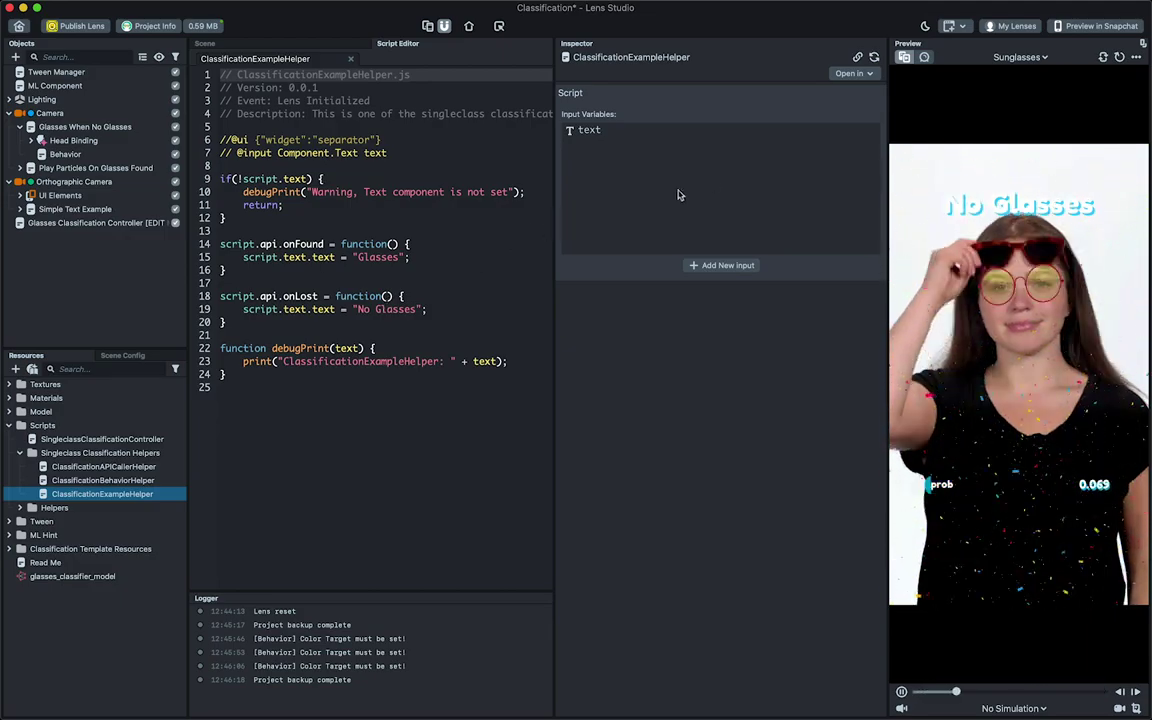
# - Pair a phone via Preview in Snapchat and send the lens to the device
pyautogui.click(1085, 27)
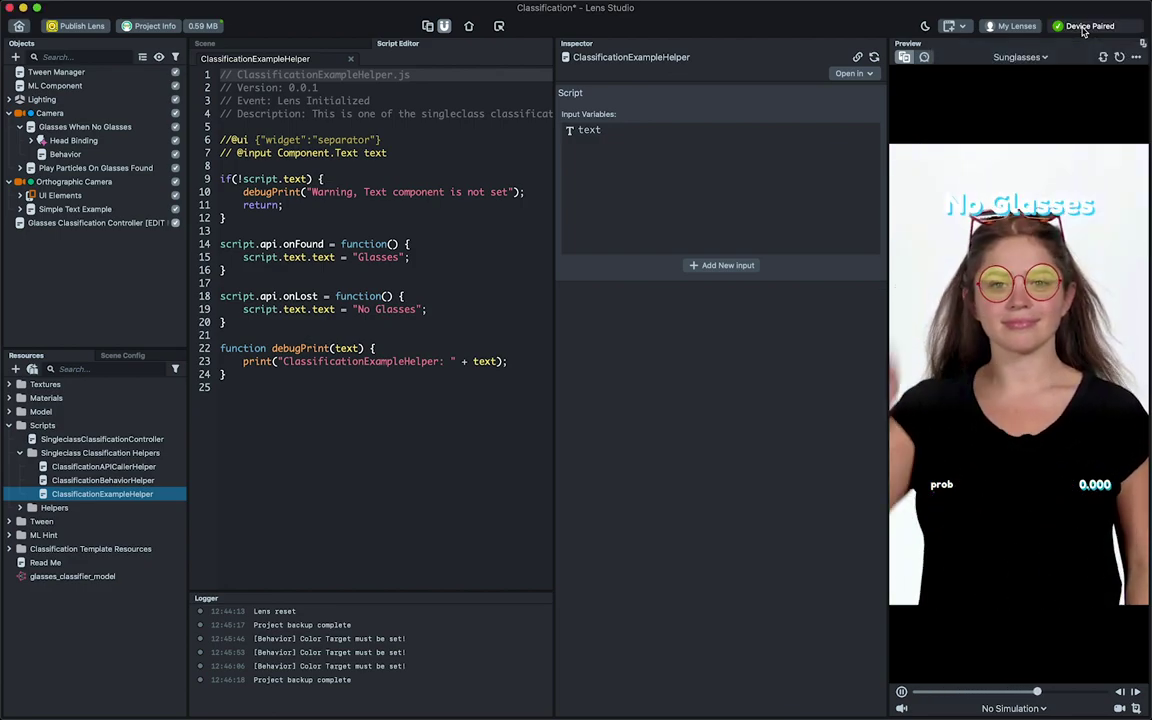
pyautogui.click(1083, 27)
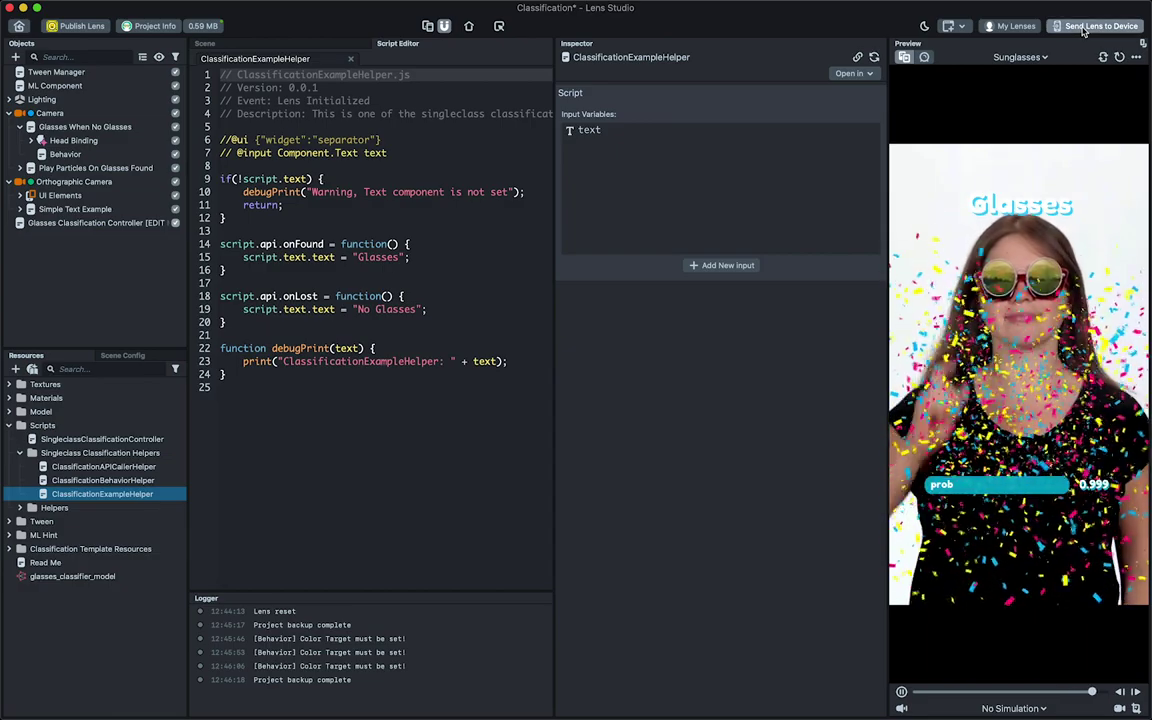